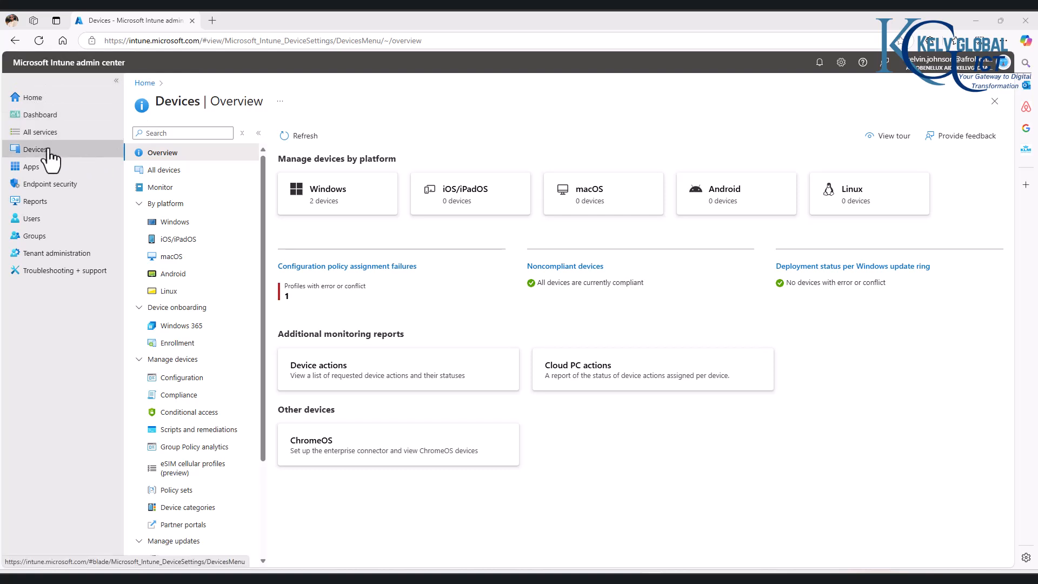
- Browse the Compliance page's Notifications, Retire noncompliant devices and Compliance settings tabs, then return to Policies
click(48, 152)
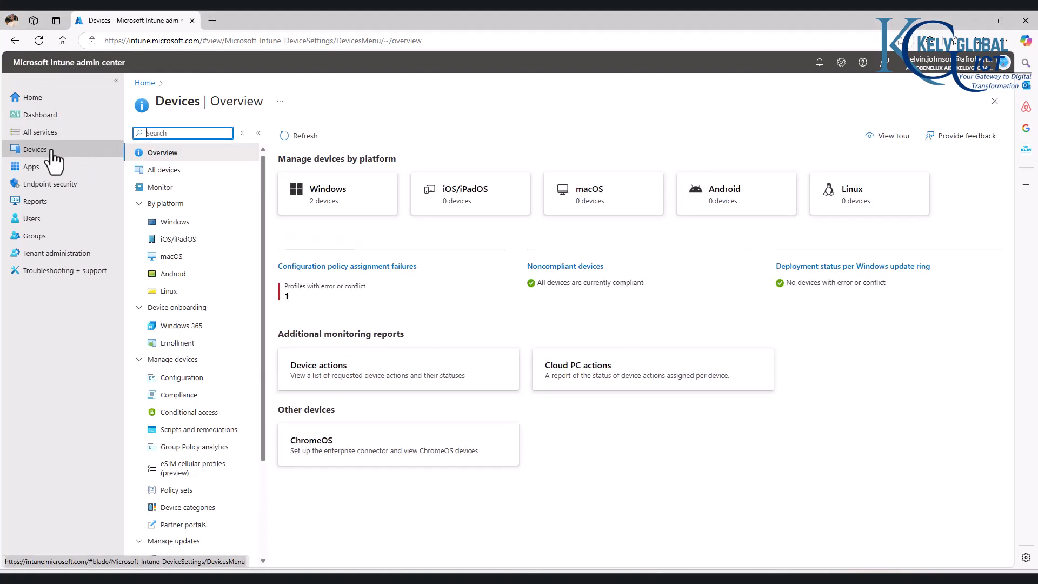
click(174, 398)
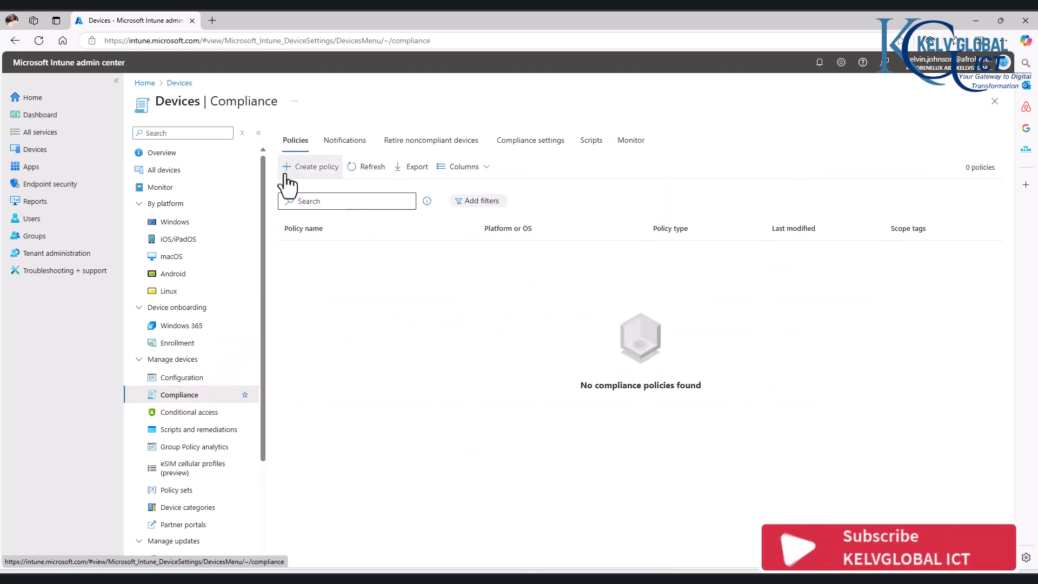
click(346, 142)
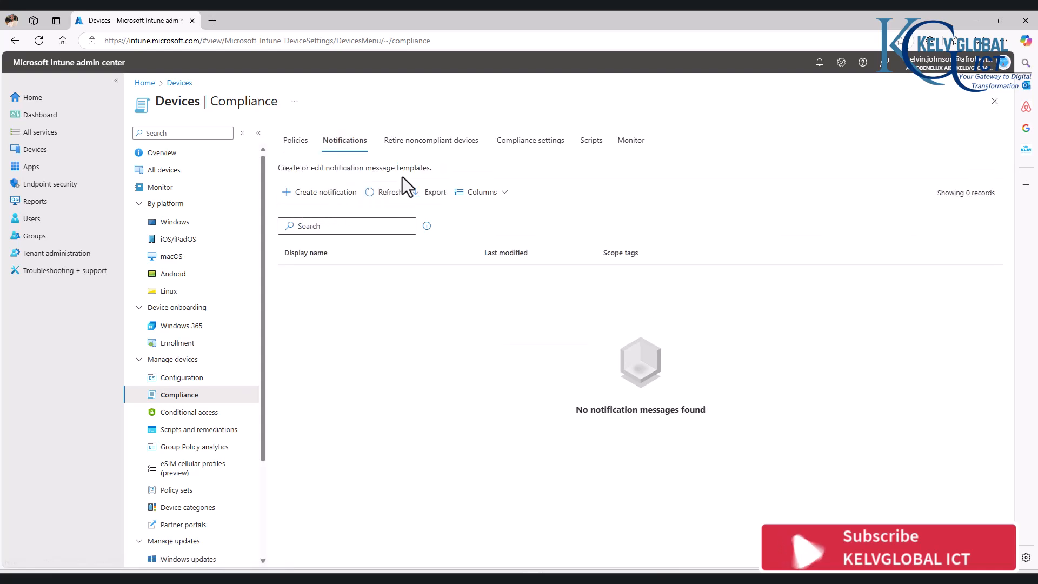
click(430, 149)
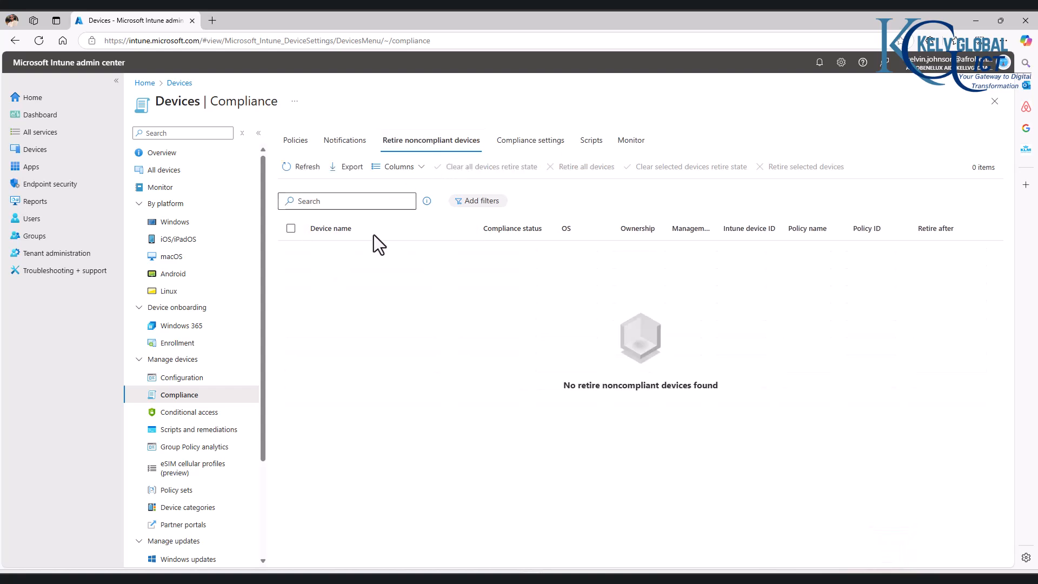
click(521, 143)
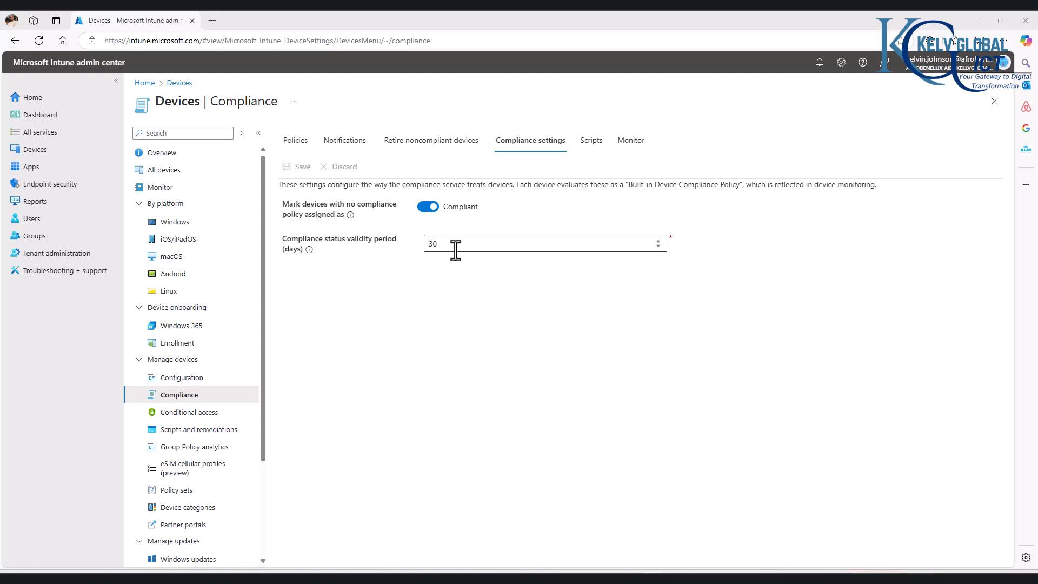
click(296, 141)
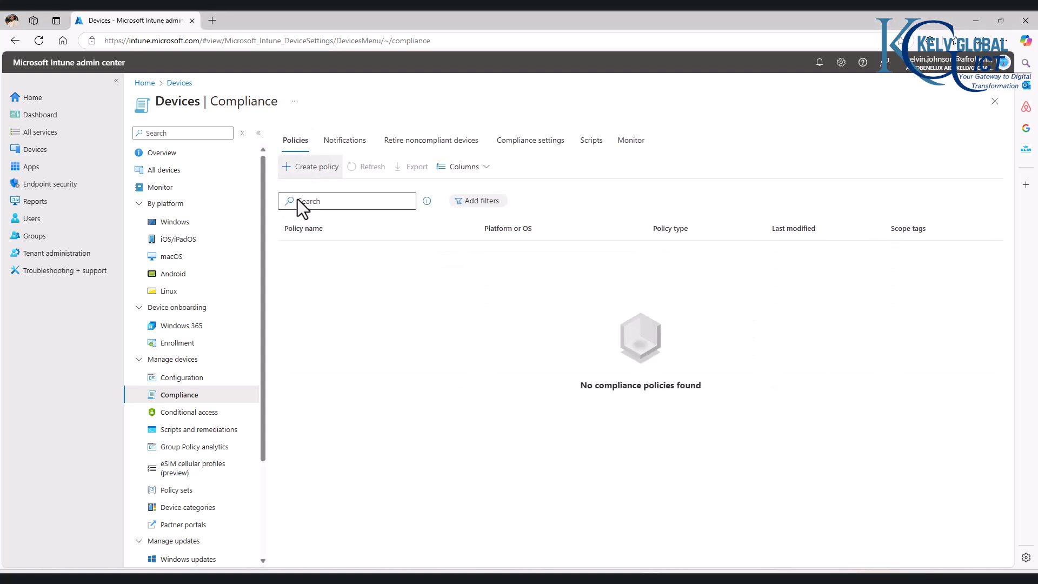
- Create a new compliance policy for the Windows 10 and later platform
click(313, 167)
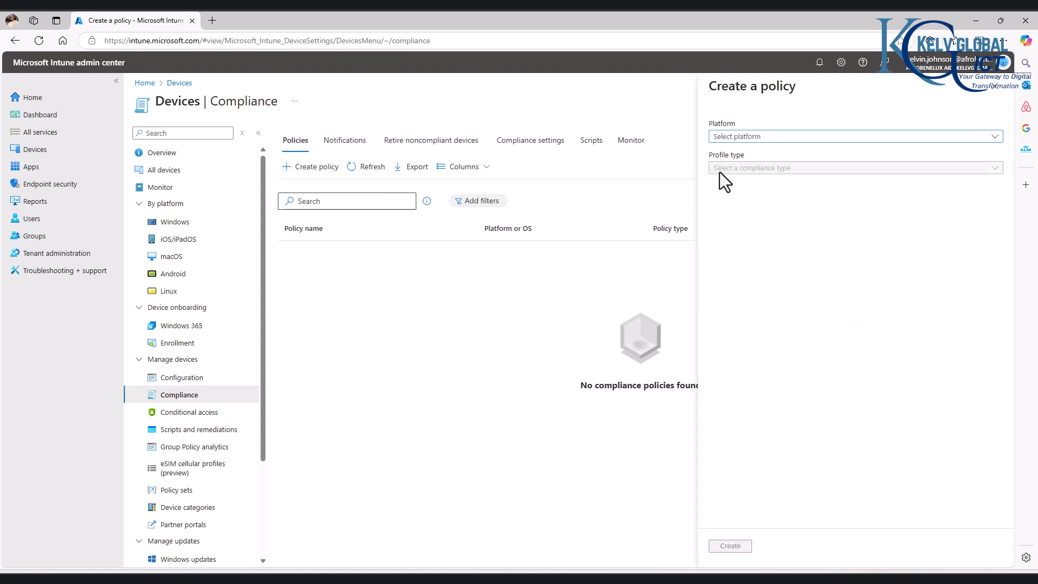
click(758, 138)
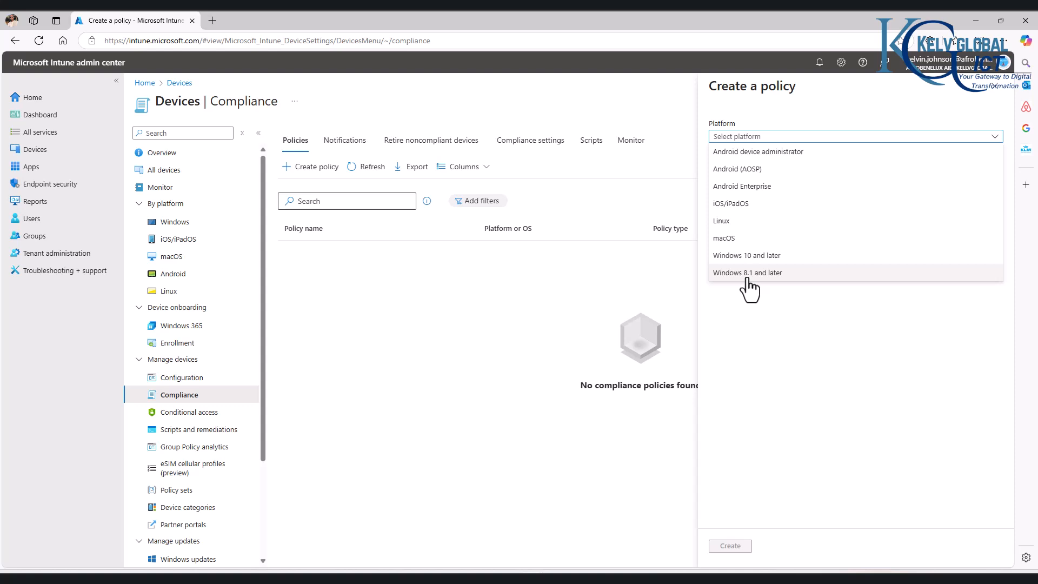
click(738, 255)
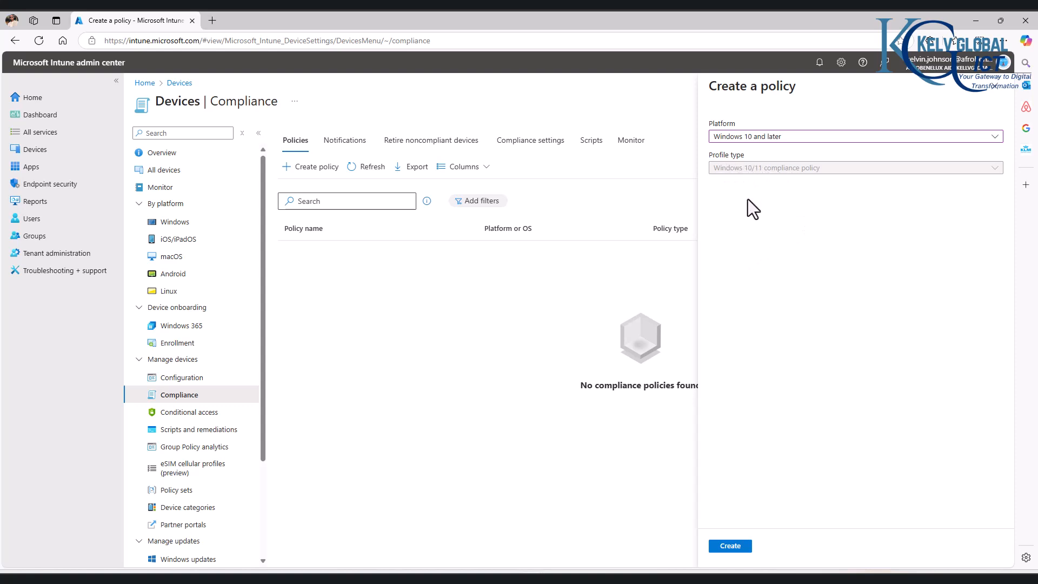
click(727, 547)
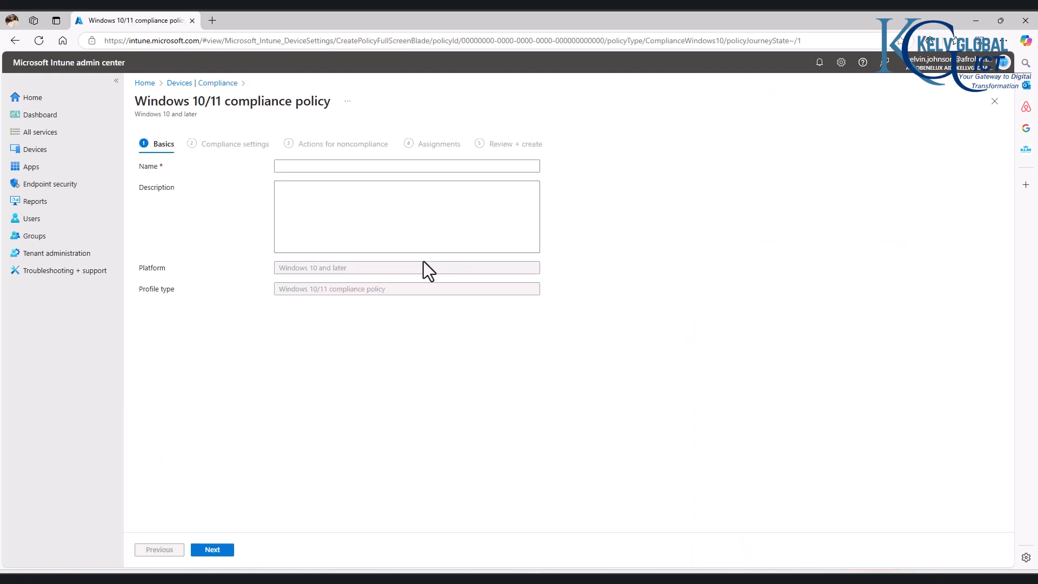
- Name the policy 'Kelvglobal Compliance Policy' and add a description stating its creator
click(298, 167)
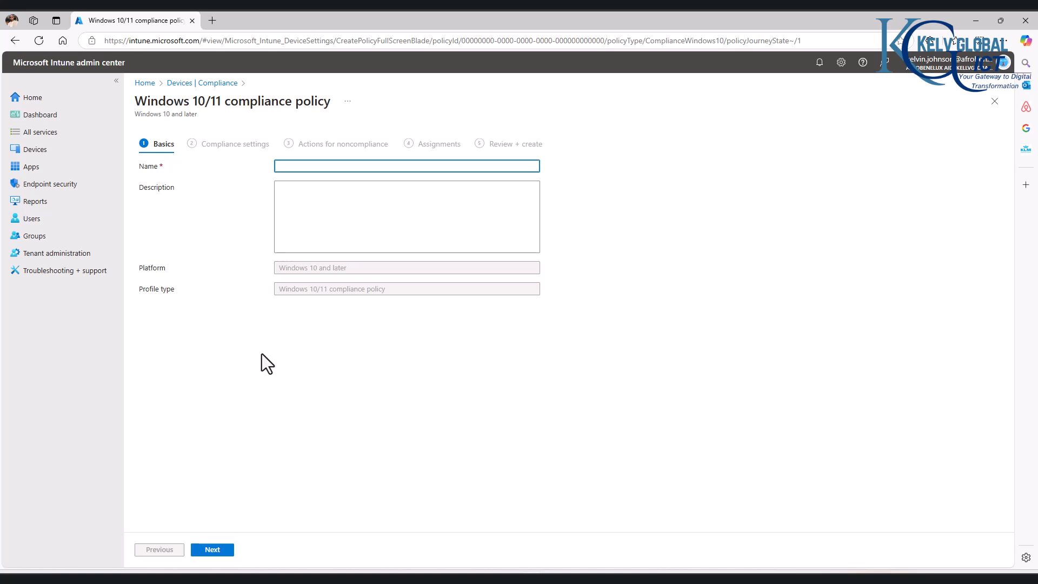
text(Kelvgl)
text(obal)
text( Po)
text(ompliance P)
text(olicy)
click(323, 210)
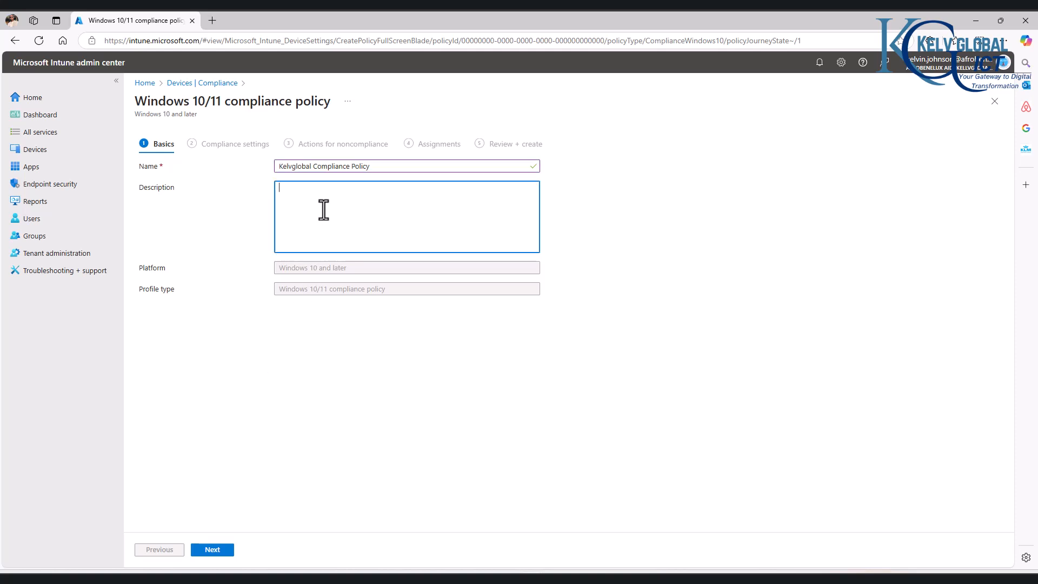
text(Crear)
text(ed by Kelvin Johnson)
- In the compliance settings, set BitLocker to Require under Device Health
click(211, 547)
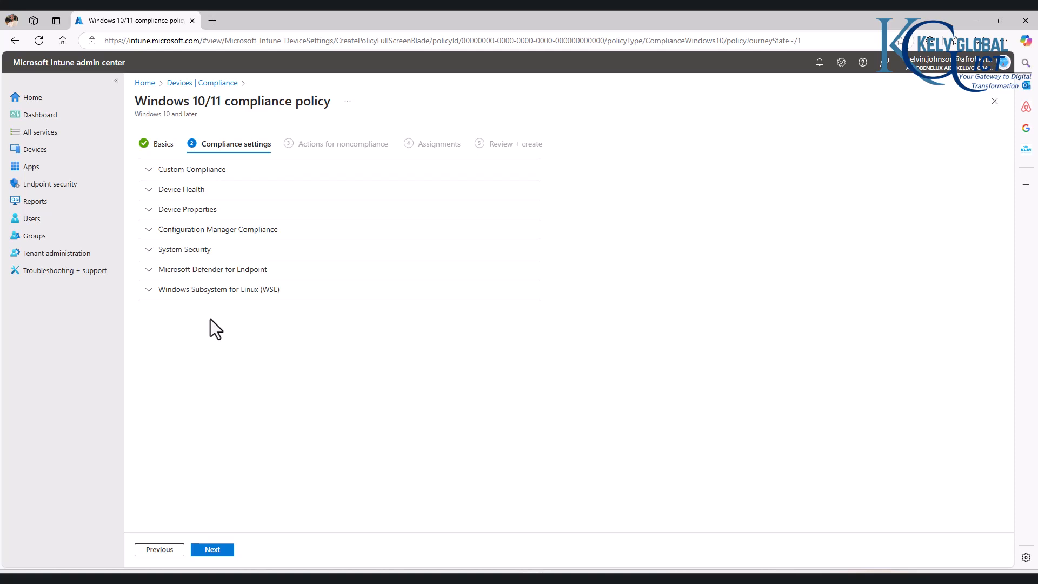
click(154, 172)
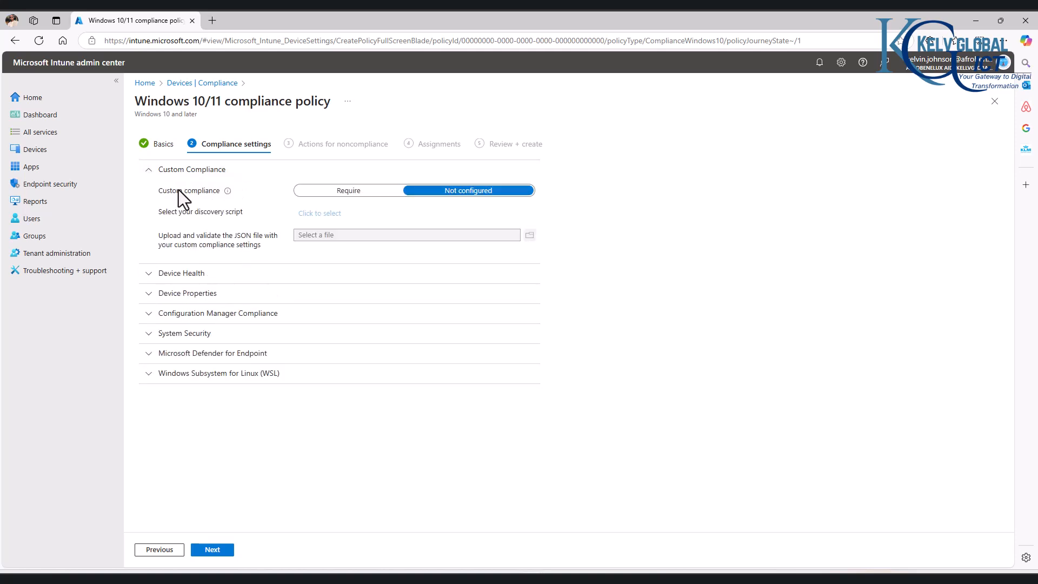
click(148, 170)
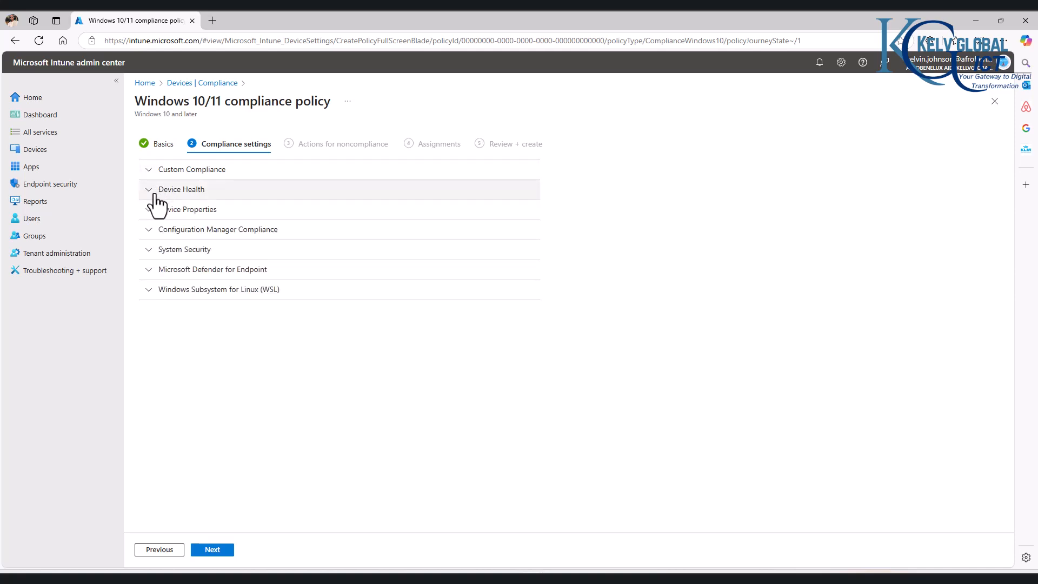
click(155, 190)
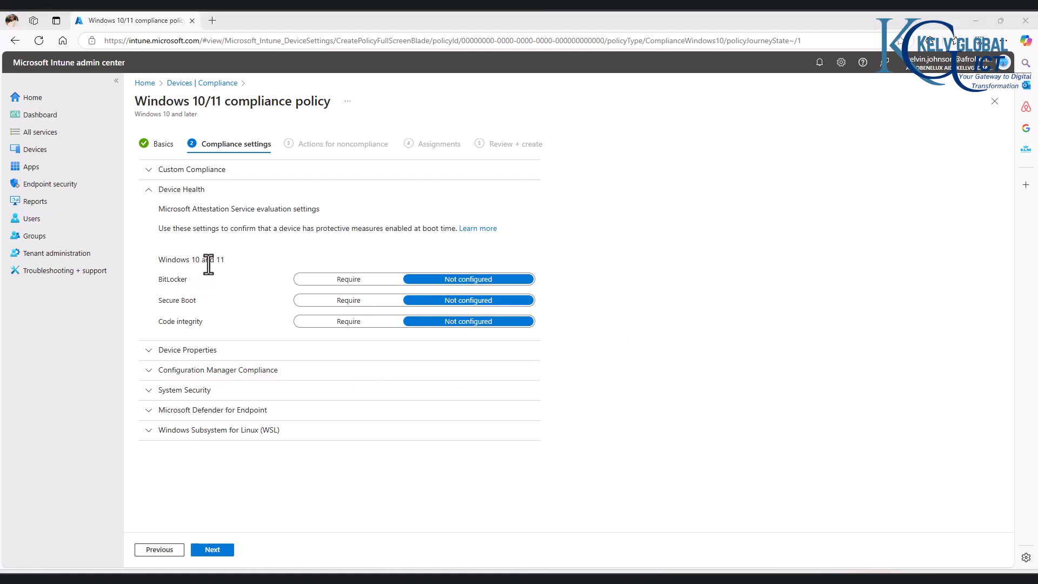
click(319, 281)
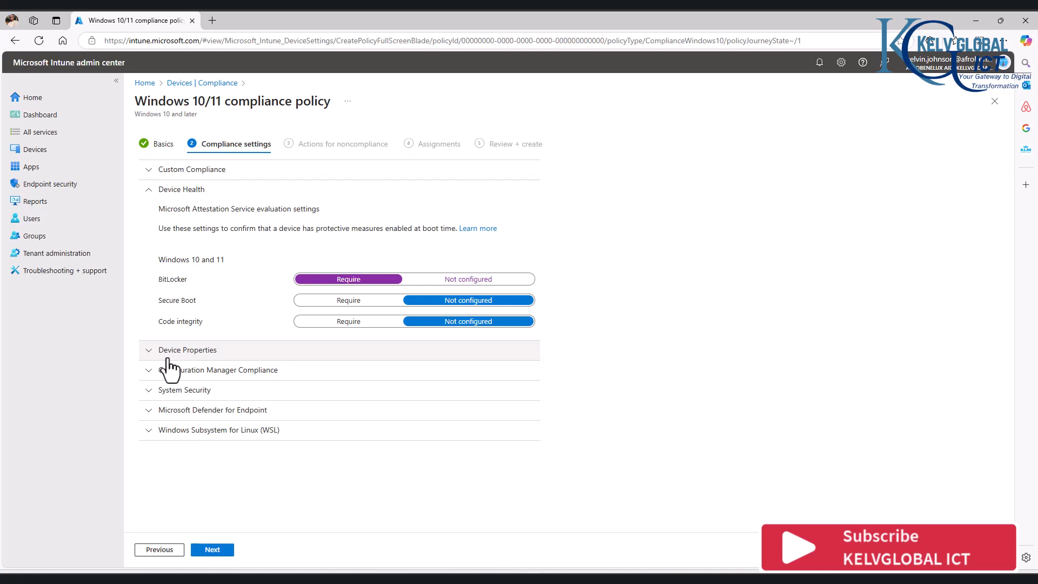
click(152, 357)
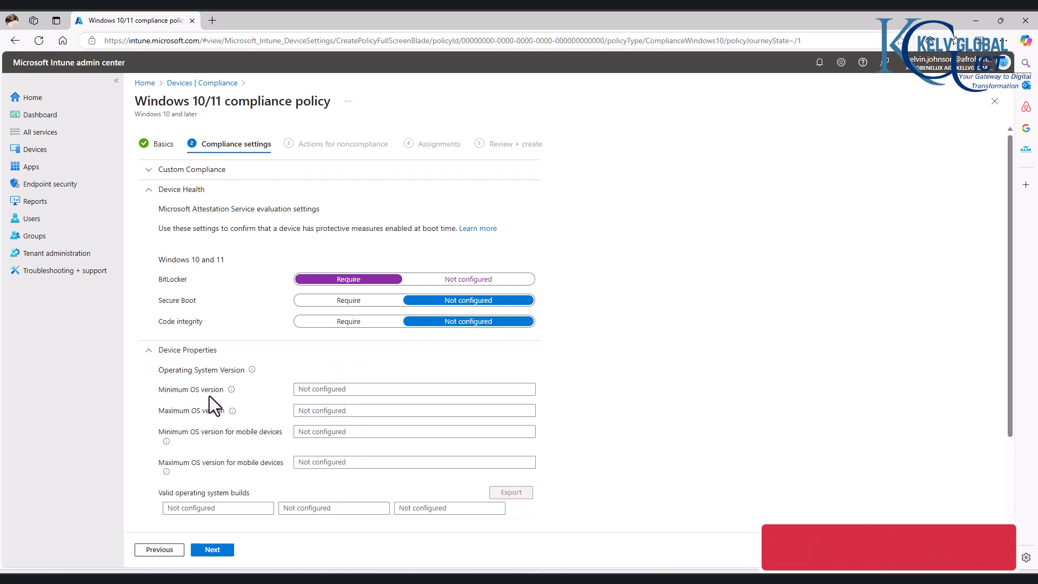
click(301, 394)
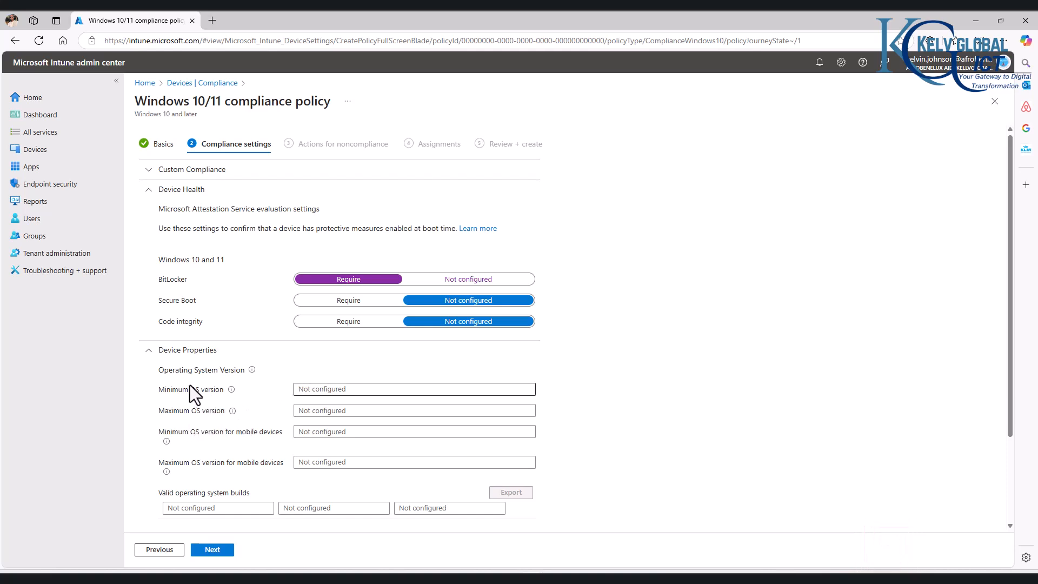
click(154, 360)
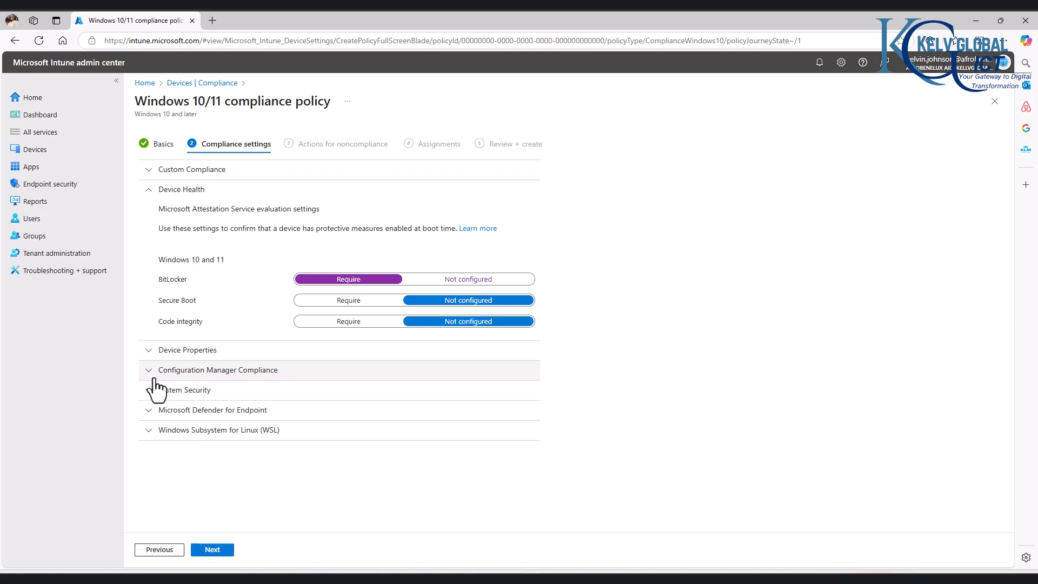
click(151, 372)
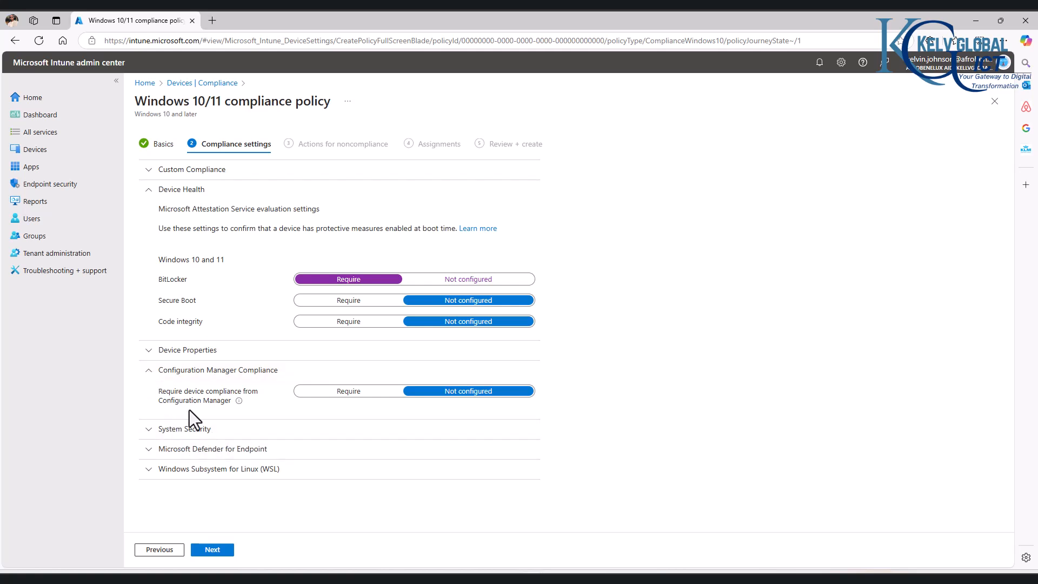
click(151, 375)
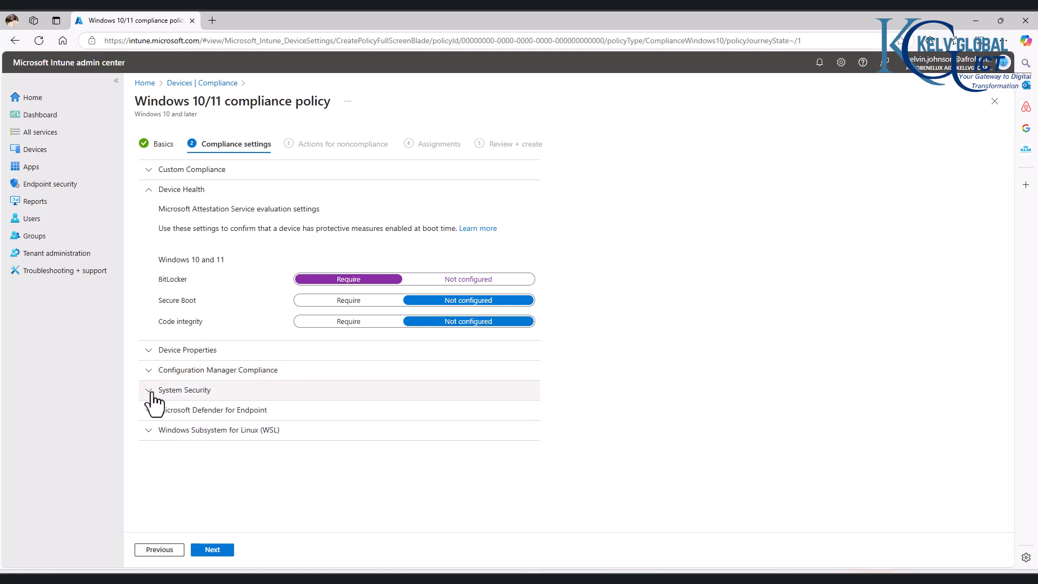
- Set Antivirus to Require under System Security's Device Security and advance to noncompliance actions
click(152, 393)
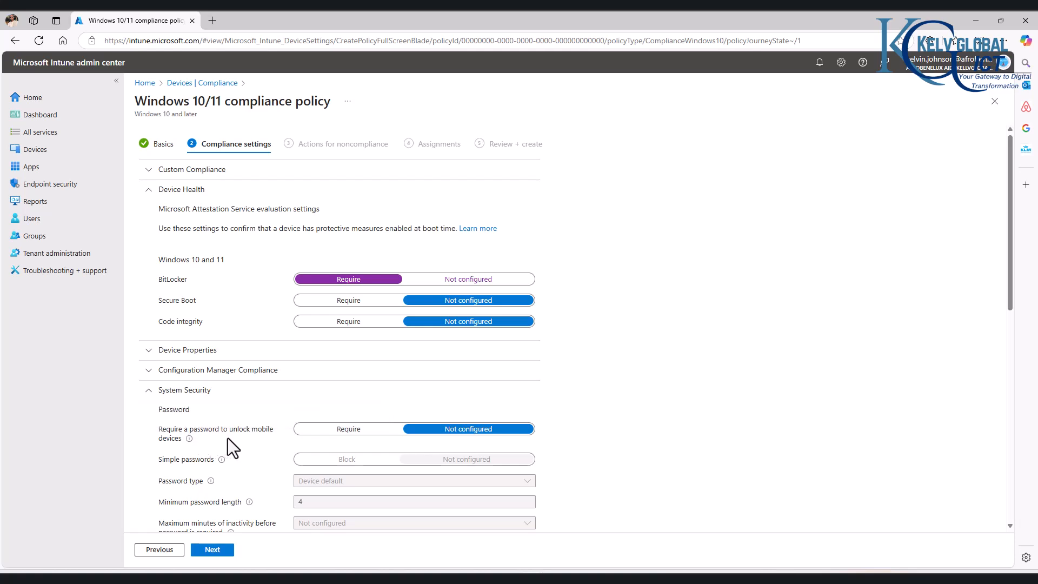
scroll(349, 432, down, 3)
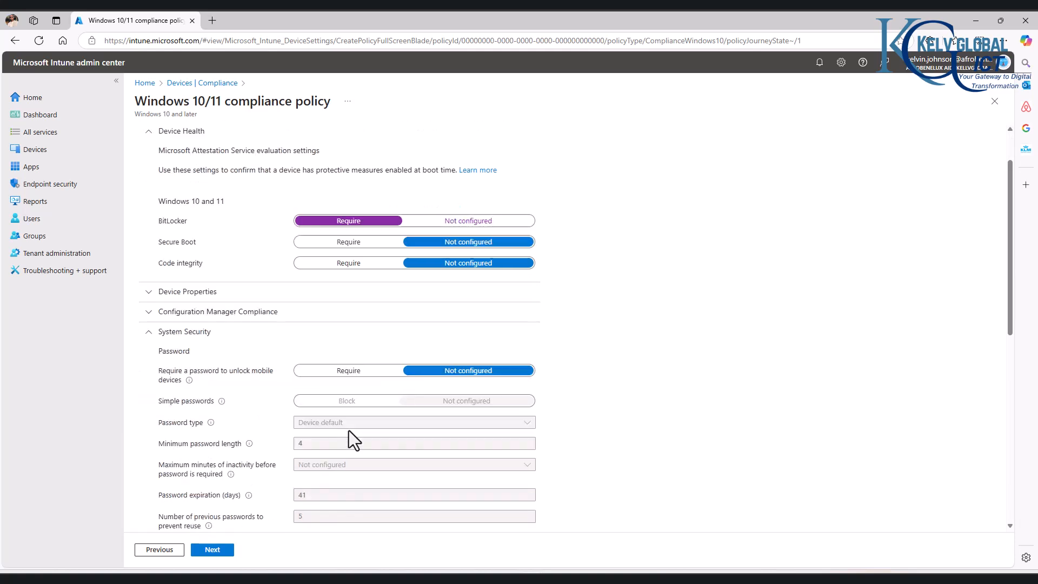
scroll(297, 408, down, 5)
scroll(309, 432, up, 1)
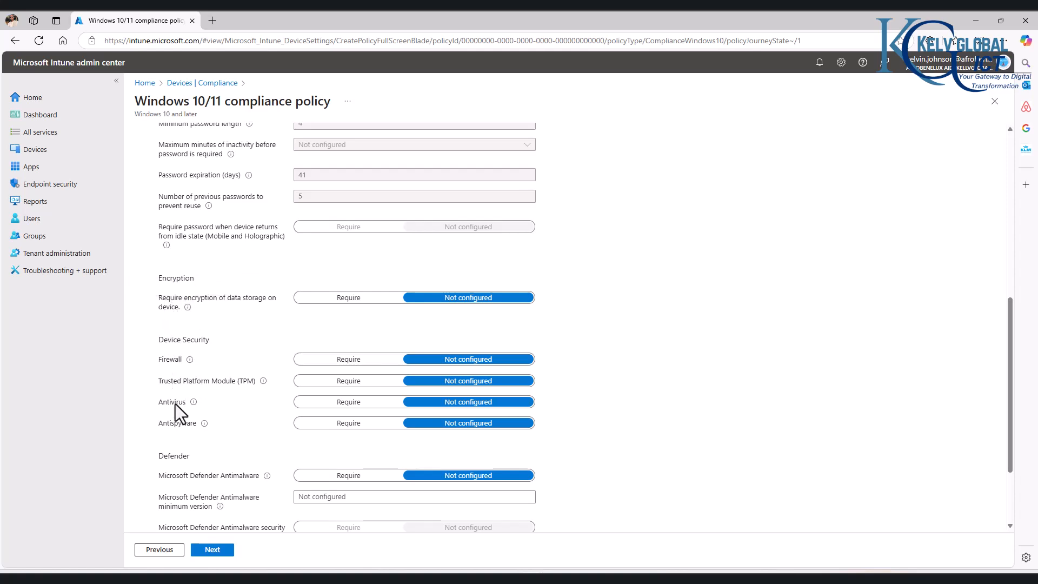
click(326, 402)
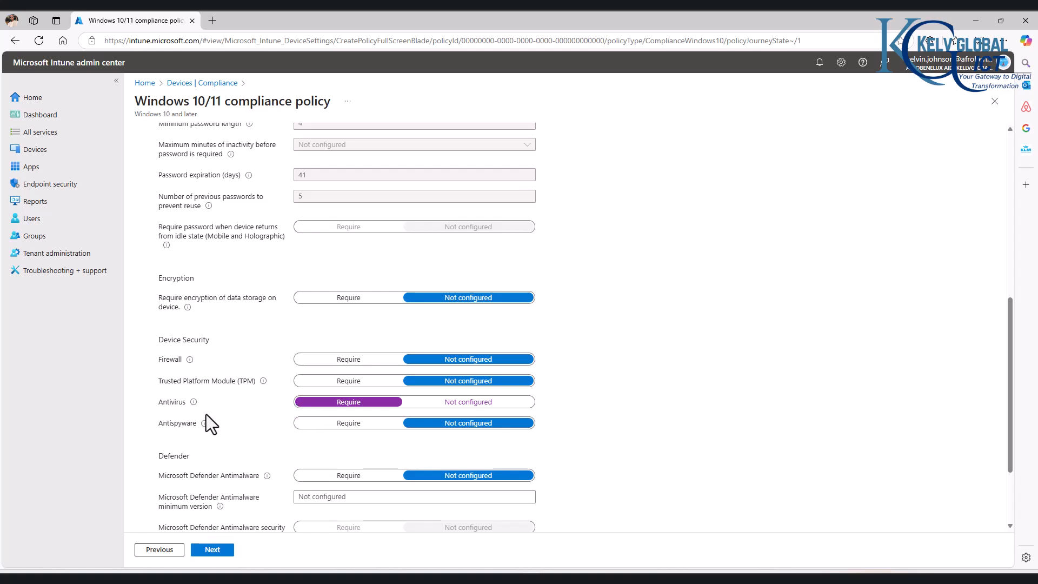
mouse_move(193, 405)
scroll(264, 418, down, 2)
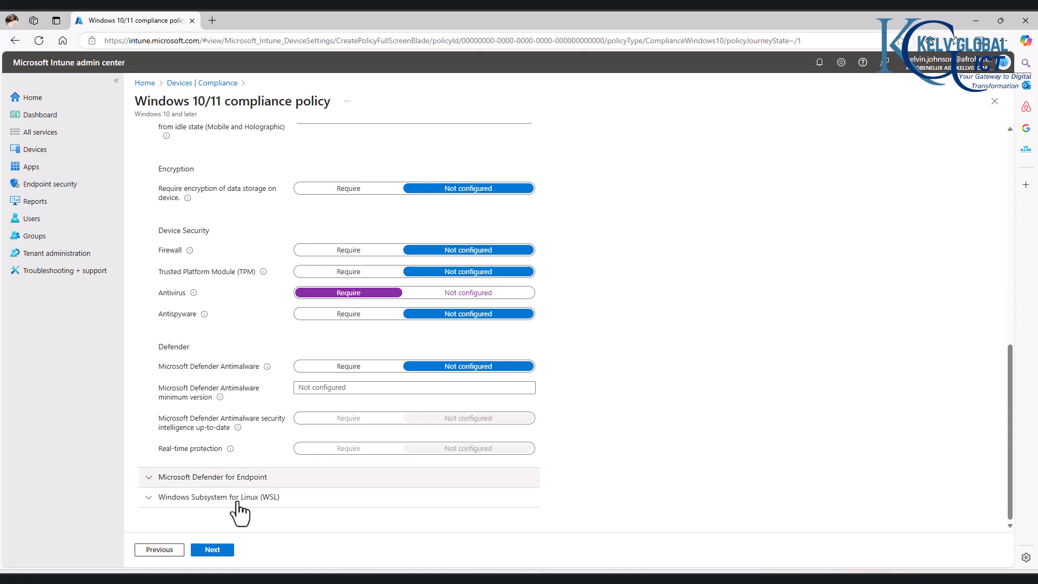
click(214, 550)
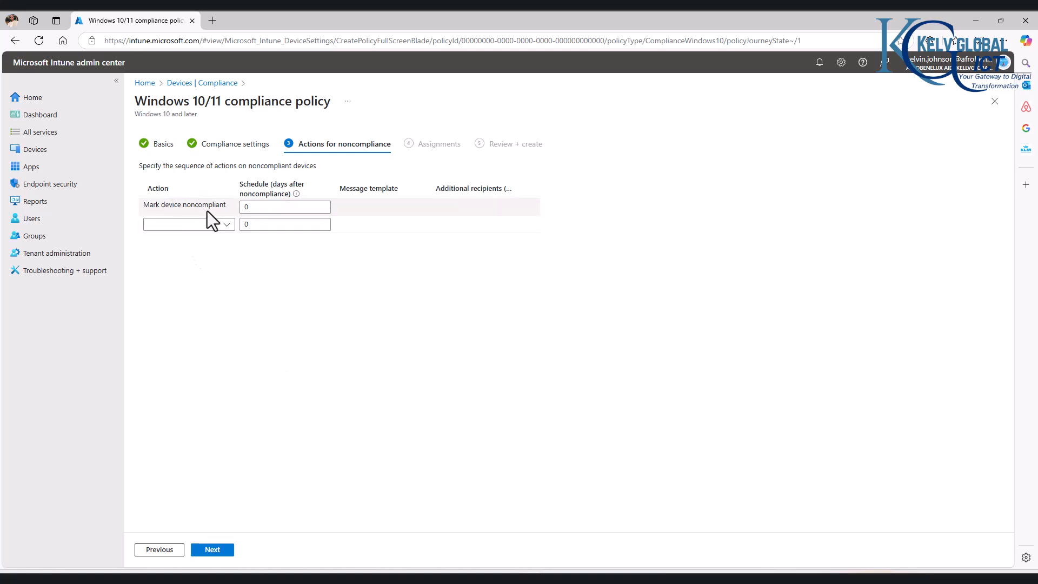
- Add then delete the 'Add device to retire list' action, keeping only Mark device noncompliant
click(223, 224)
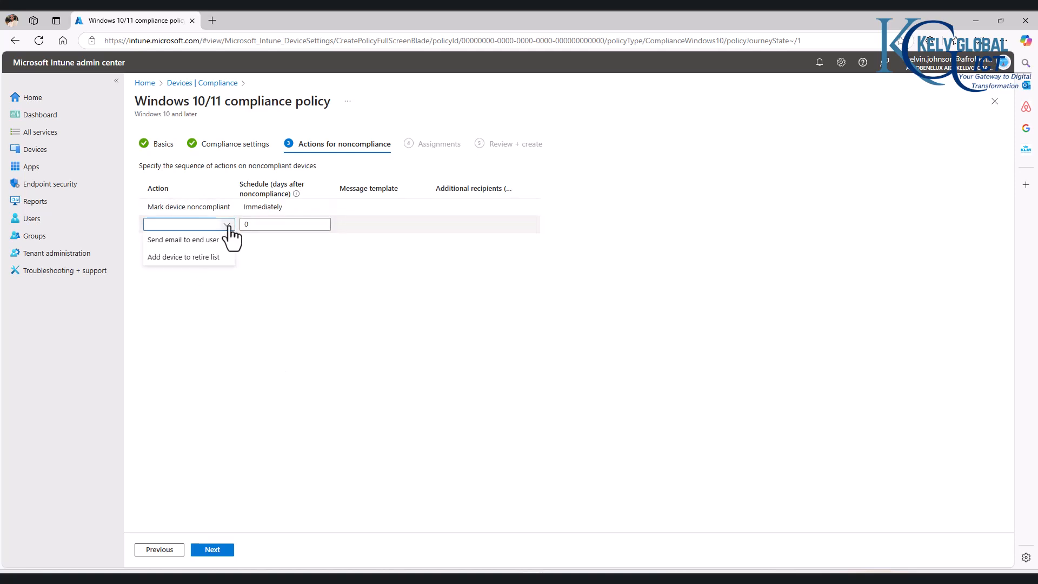
click(186, 258)
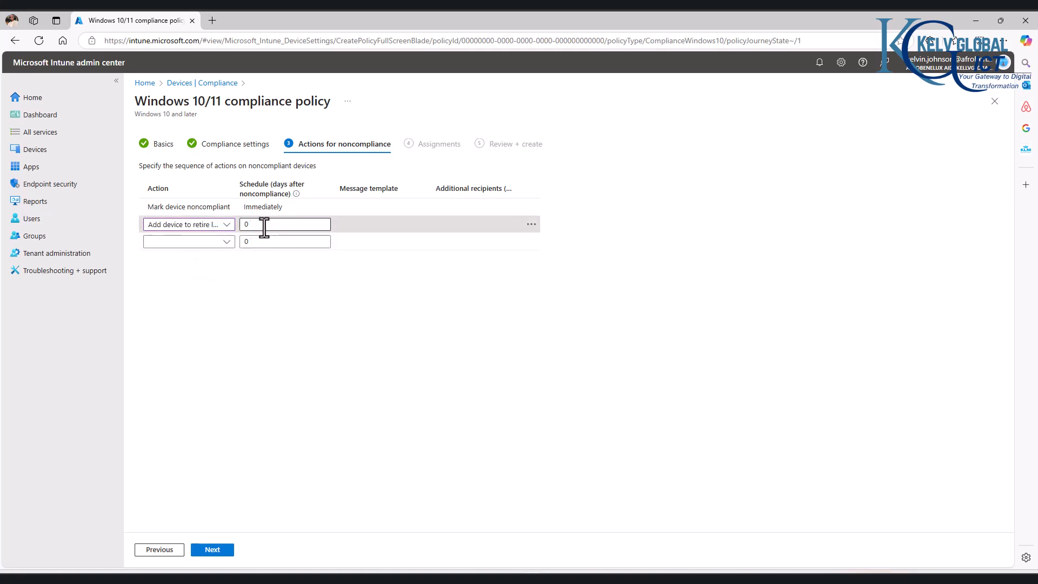
click(531, 225)
click(542, 240)
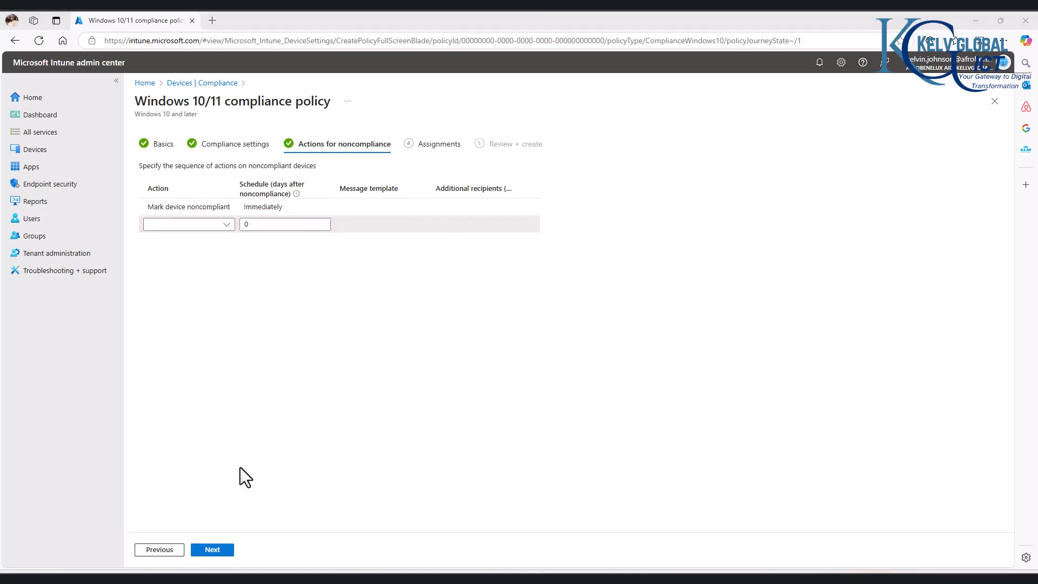
click(211, 550)
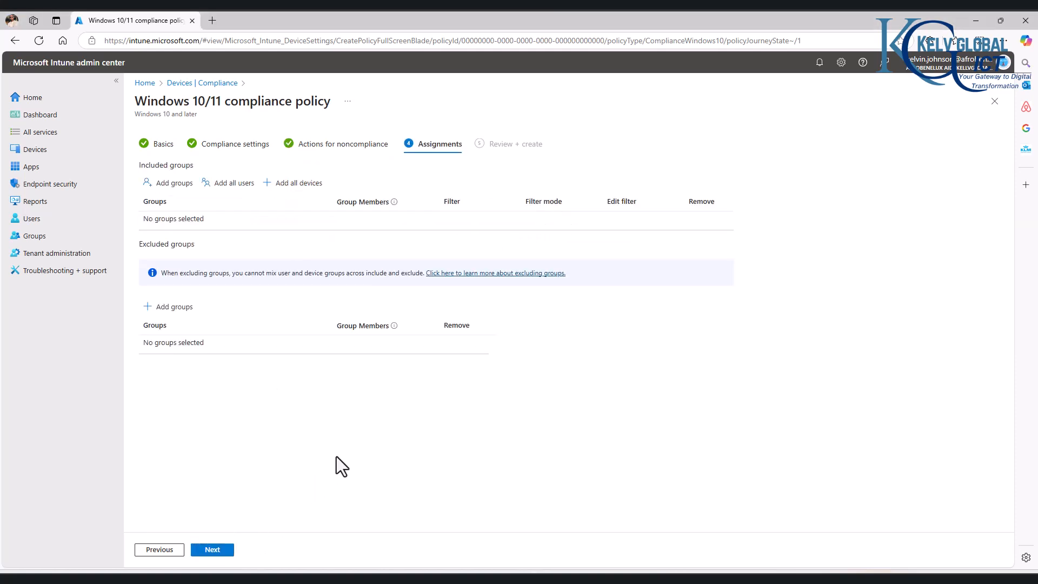
- Search for 'client' and add the Client Windows group as an included assignment
click(167, 187)
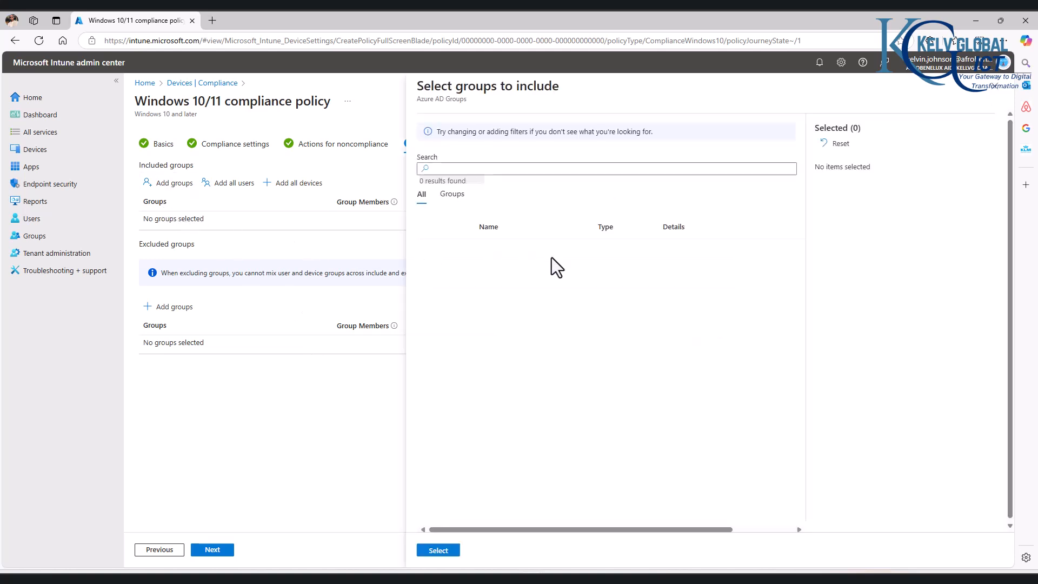
click(528, 169)
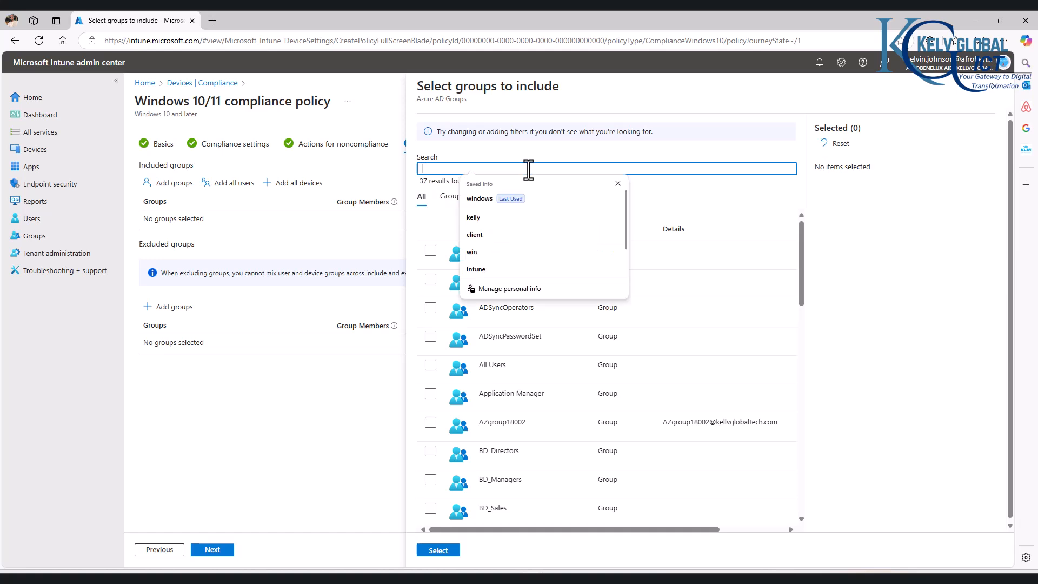
text(client)
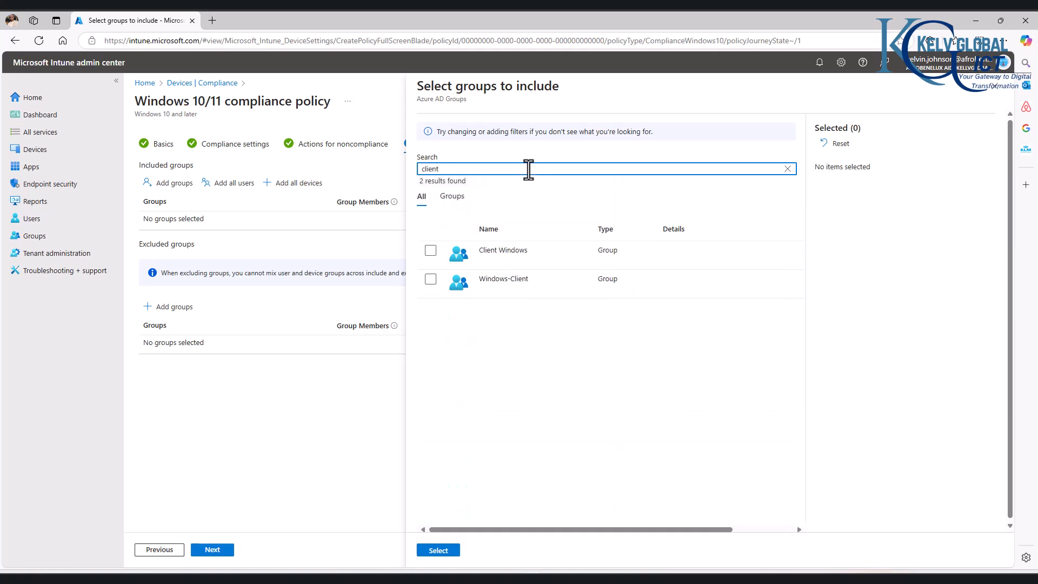
click(430, 251)
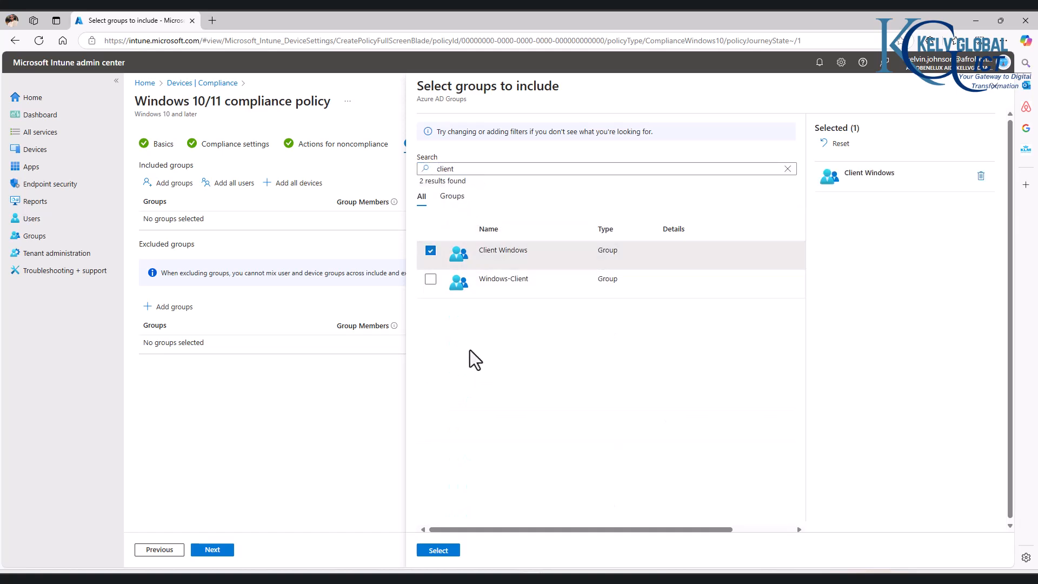
click(438, 550)
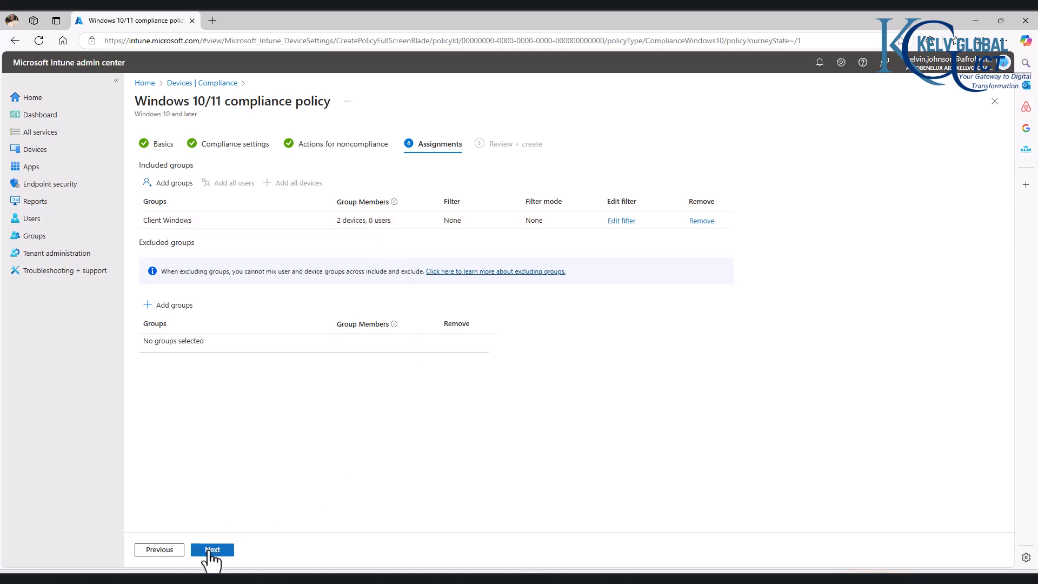
- Review the Review + create summary and create the Kelvglobal Compliance Policy
click(211, 549)
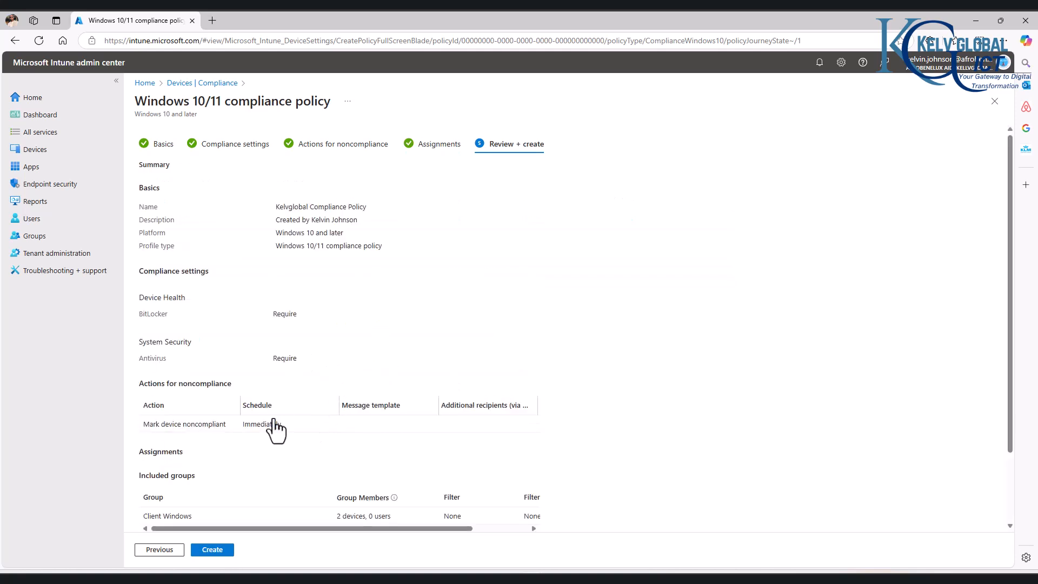
scroll(263, 471, down, 2)
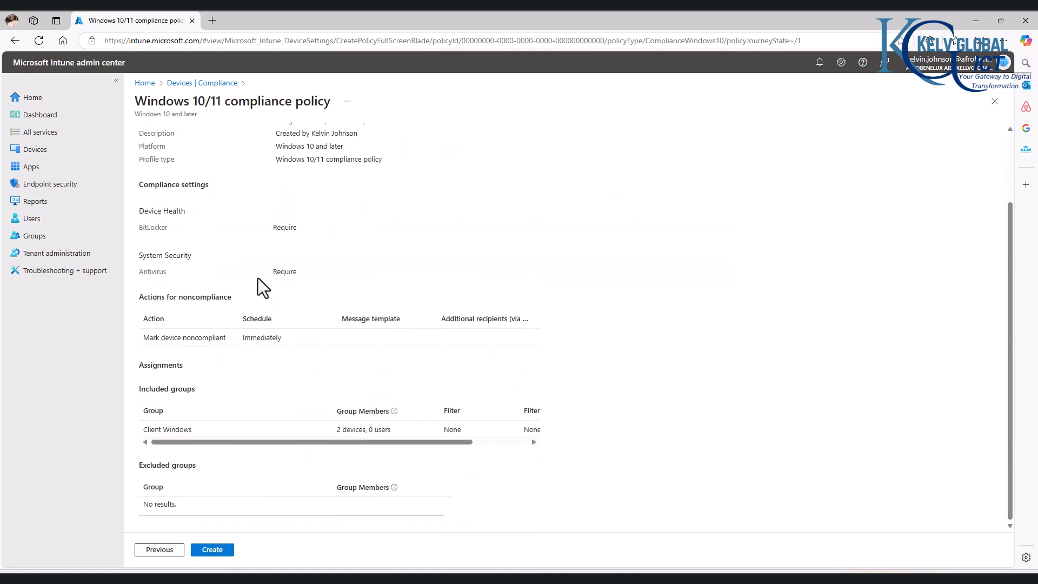
scroll(276, 264, up, 2)
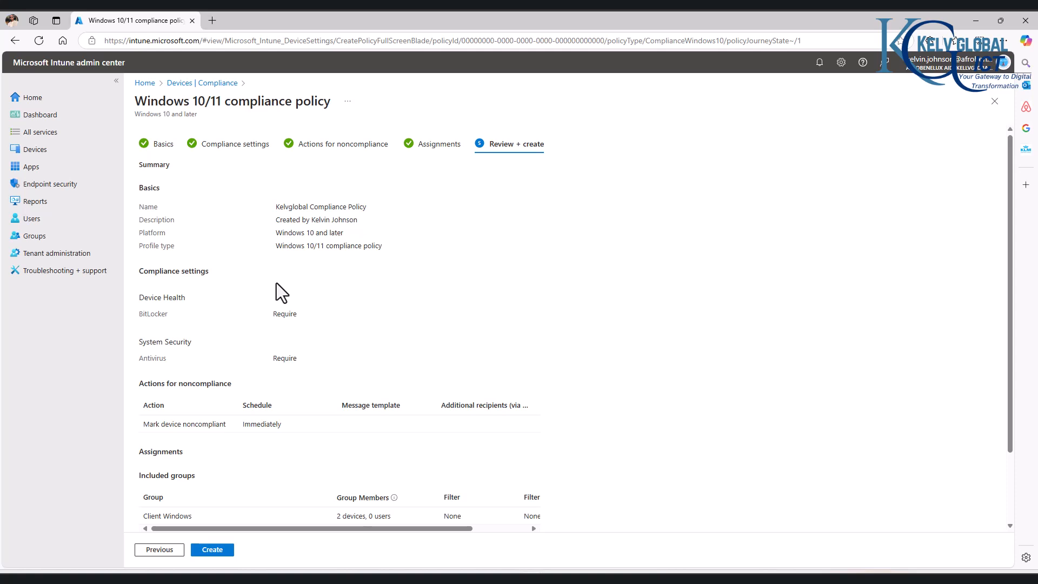
scroll(277, 284, down, 2)
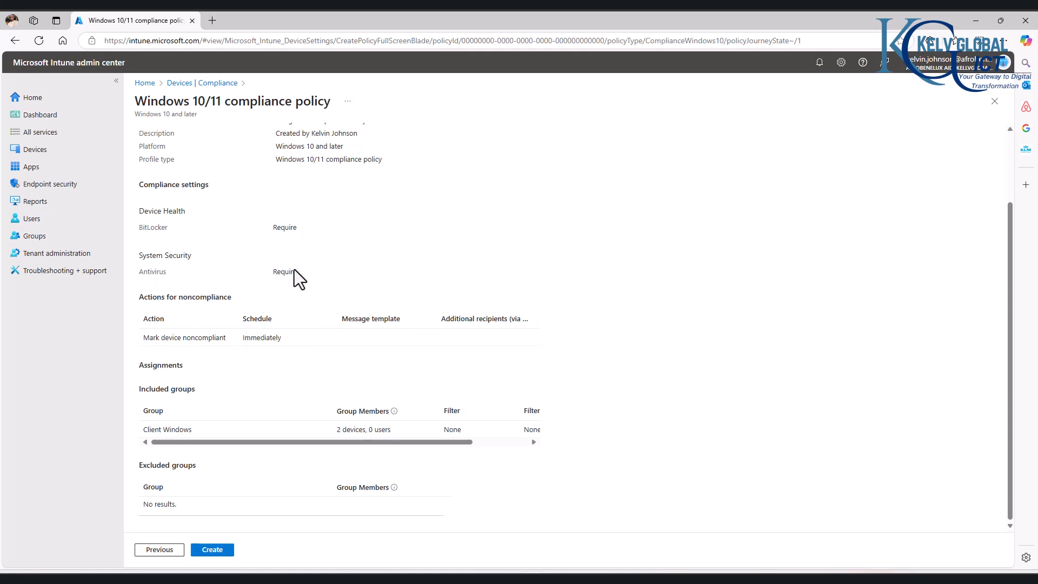
click(226, 548)
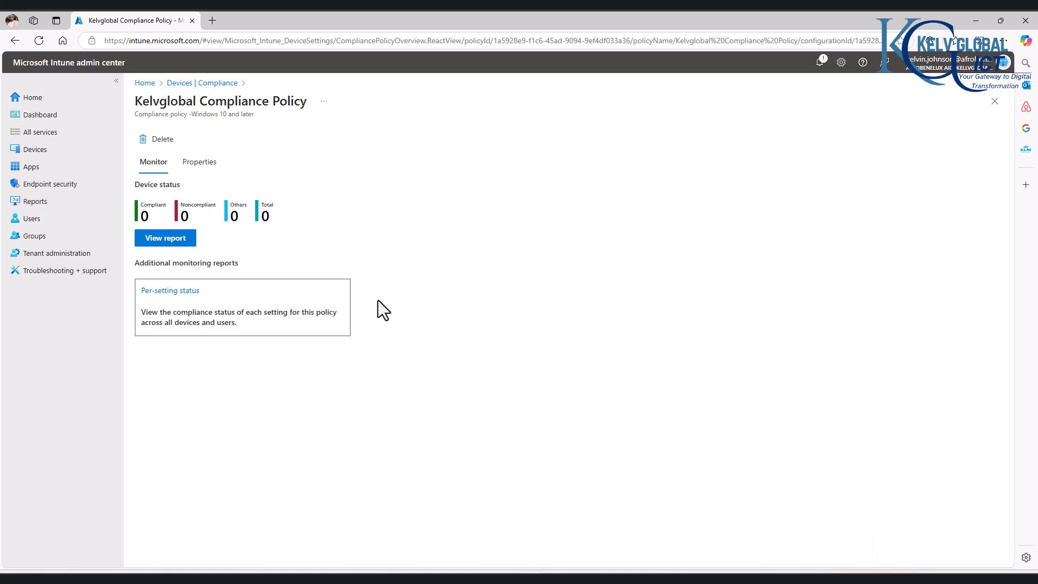
- From the Windows devices list, sync device C0001 and then device K0001
click(38, 151)
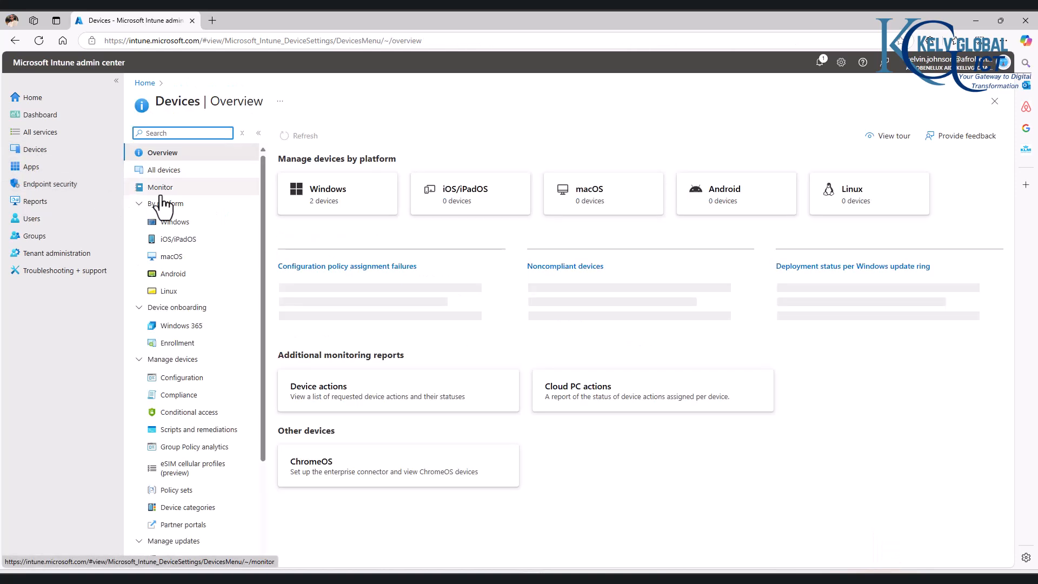
click(317, 213)
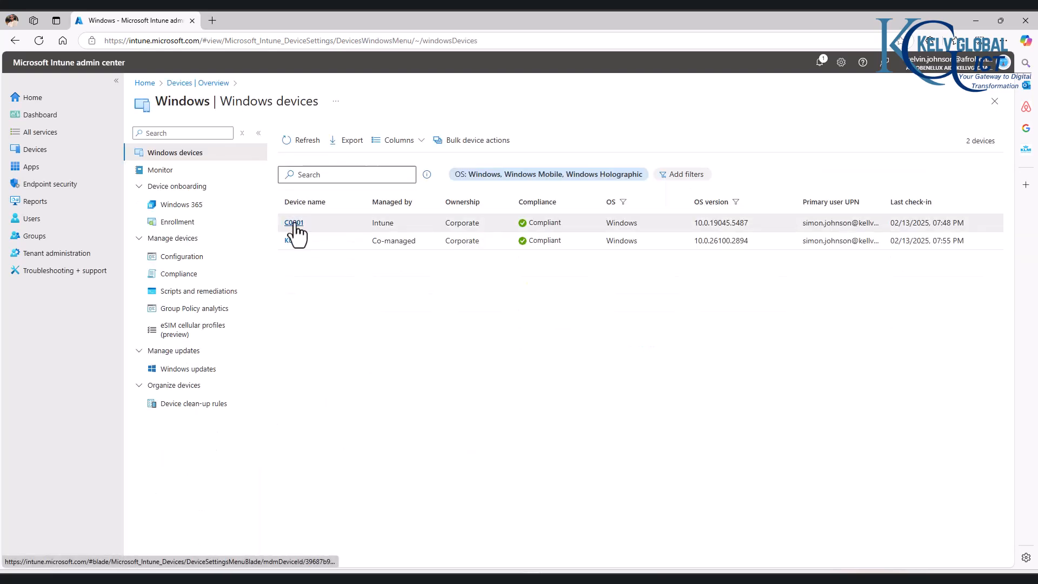
click(295, 223)
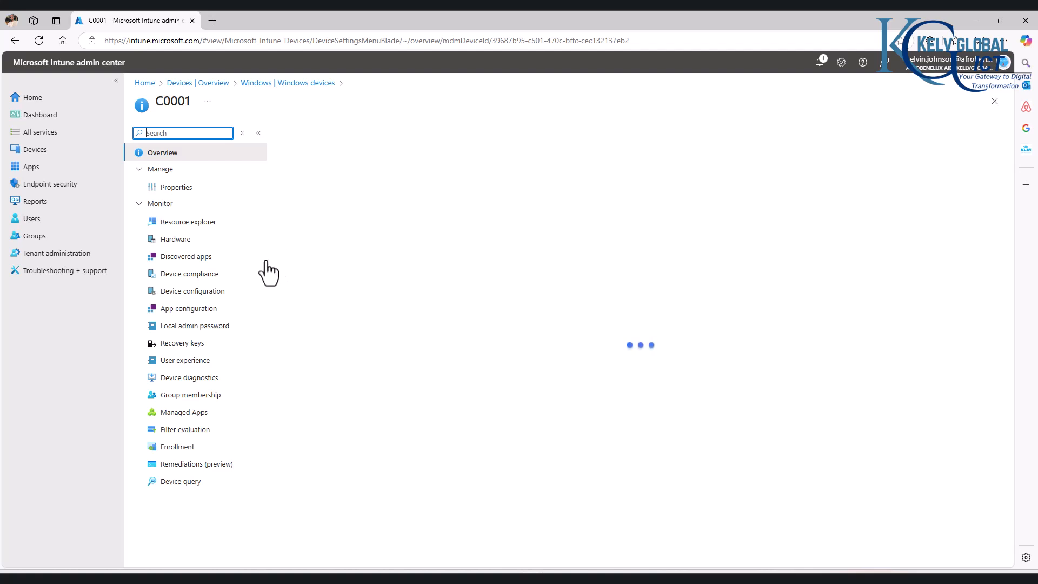
click(475, 134)
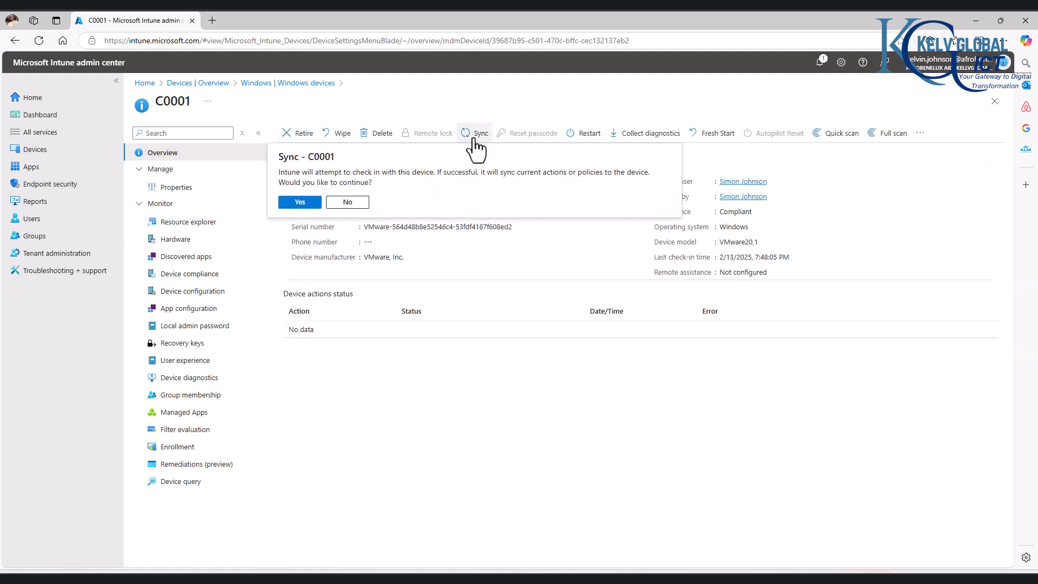
click(294, 203)
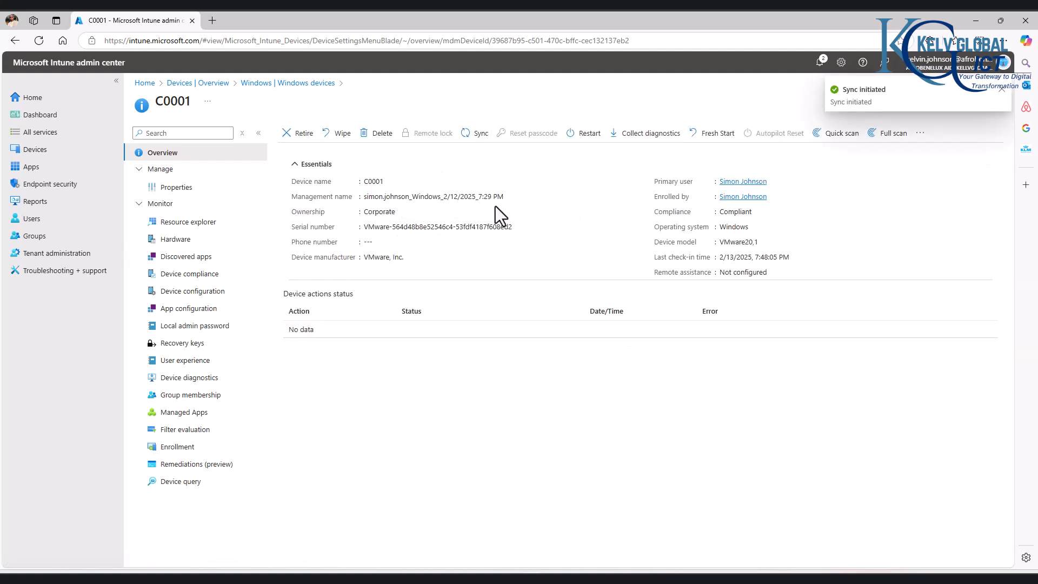
click(21, 43)
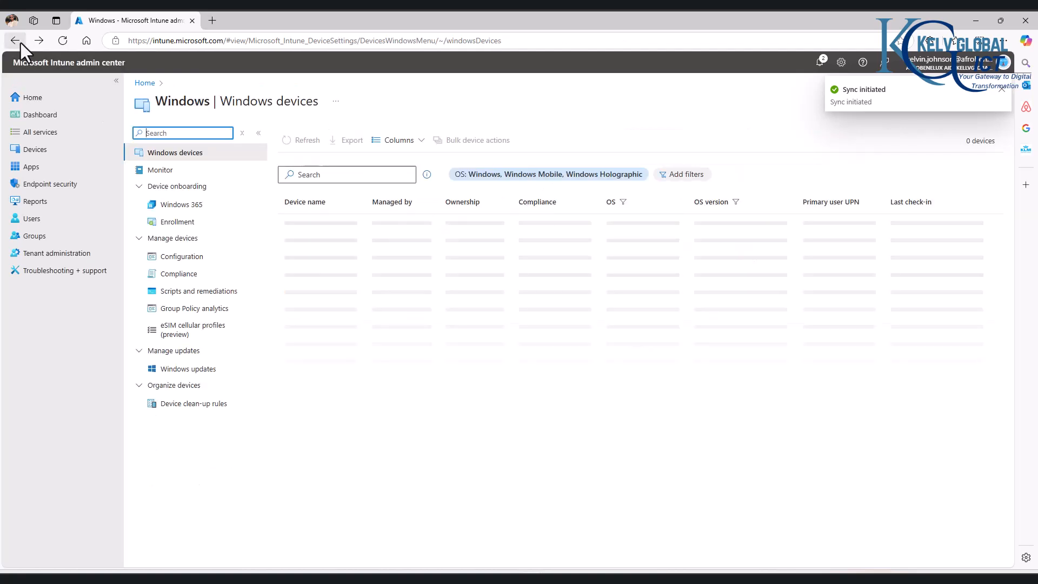
click(292, 237)
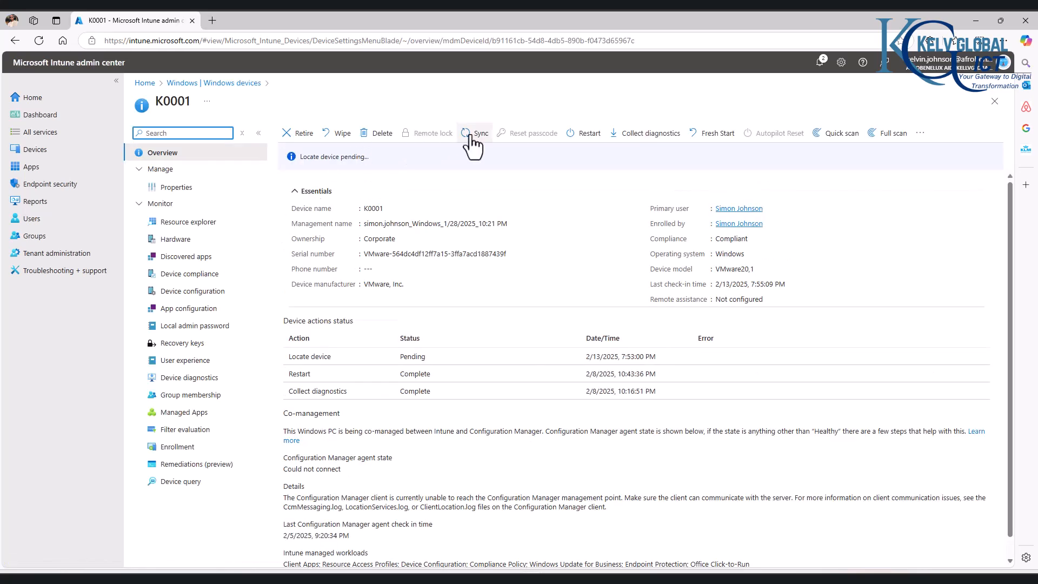
click(471, 135)
click(299, 204)
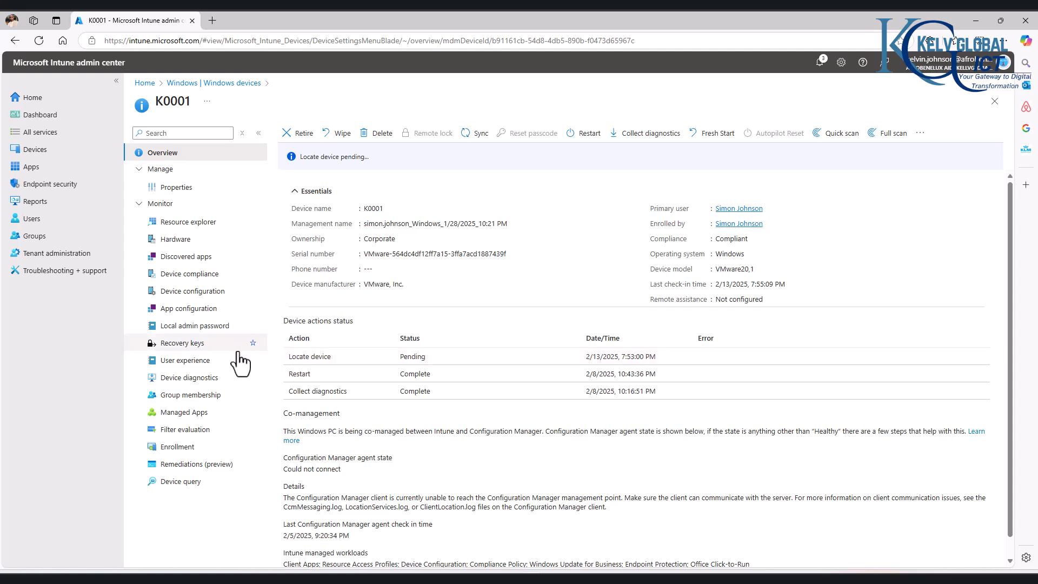
- View BitLocker recovery keys for K0001 (one OS drive key), then for C0001
click(184, 354)
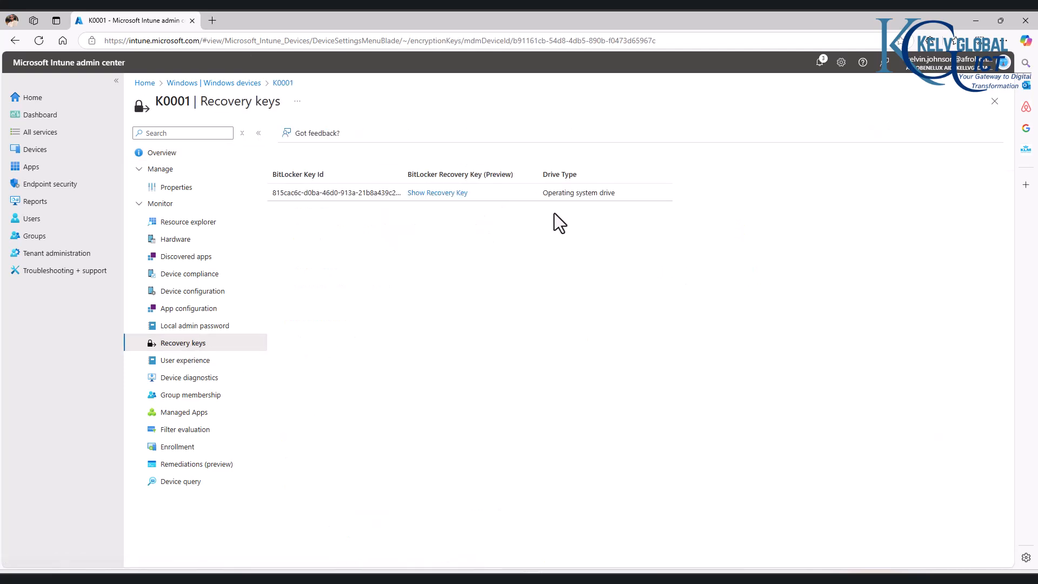
click(994, 101)
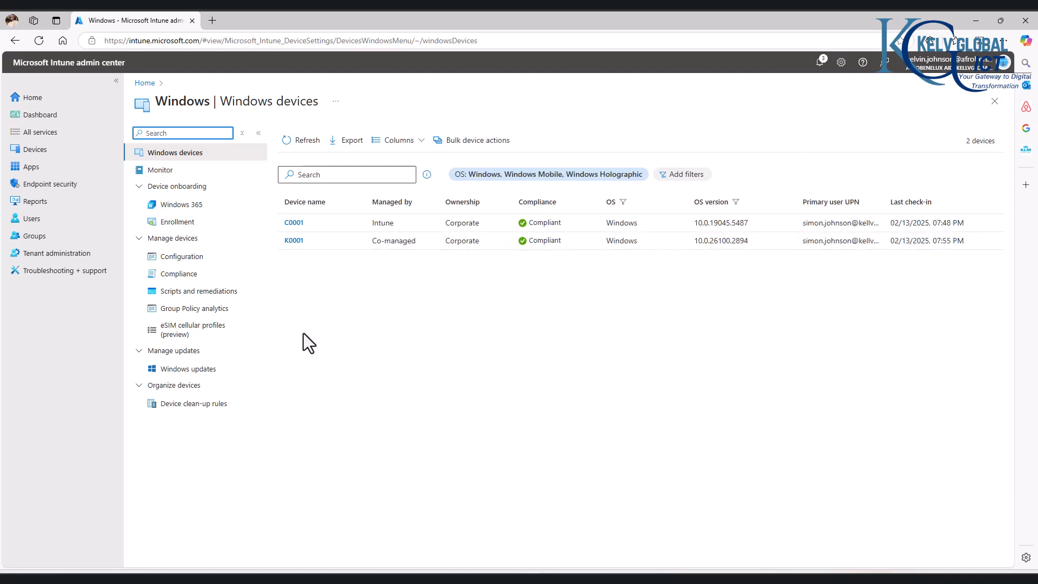
click(294, 222)
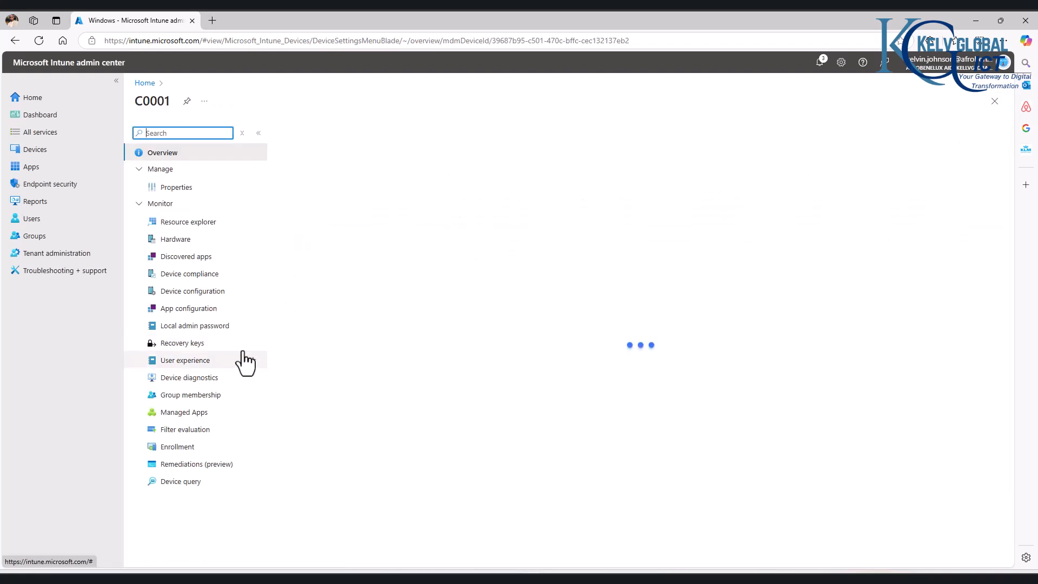
click(194, 349)
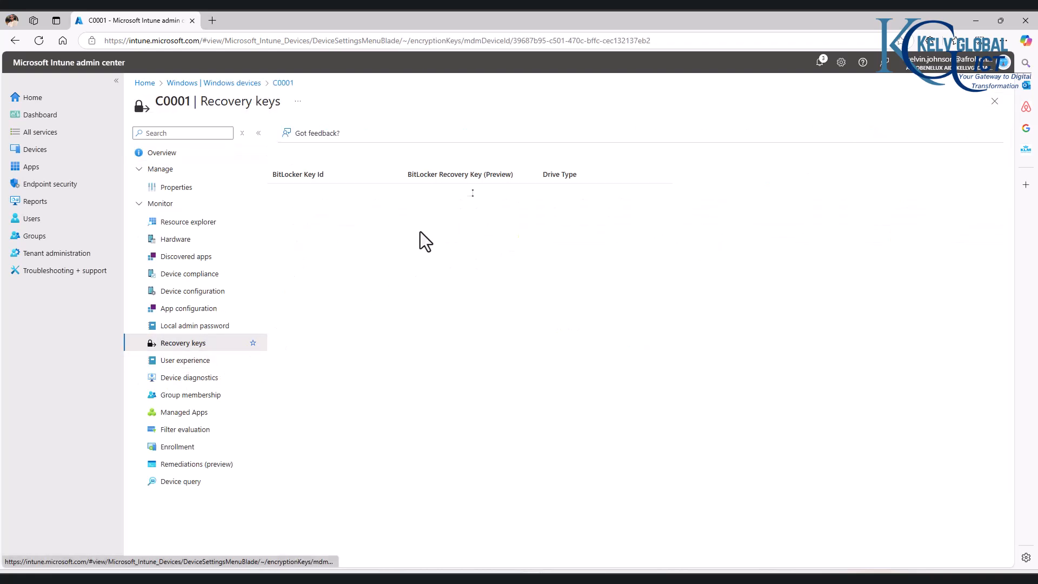